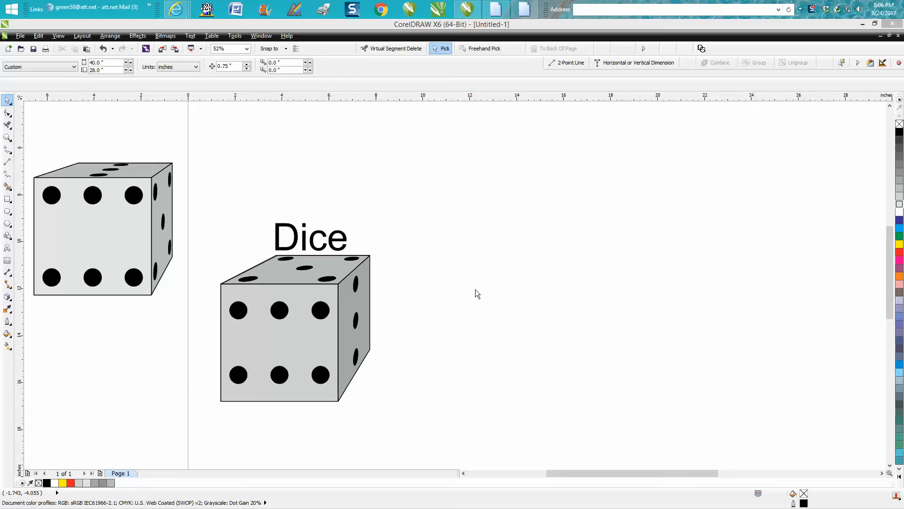
Draw a square about 7.9 inches wide on the empty part of the page beside the dice.
scroll(477, 289, down, 4)
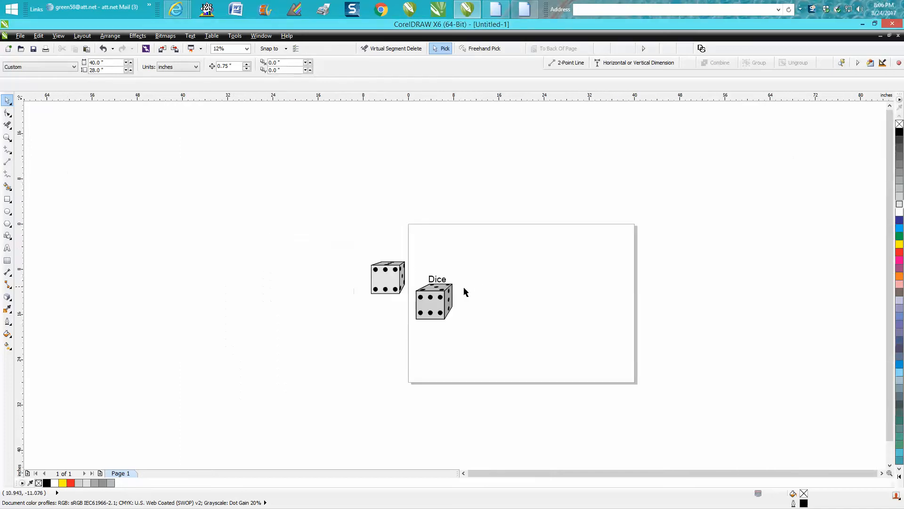
click(7, 199)
drag(576, 259, 531, 305)
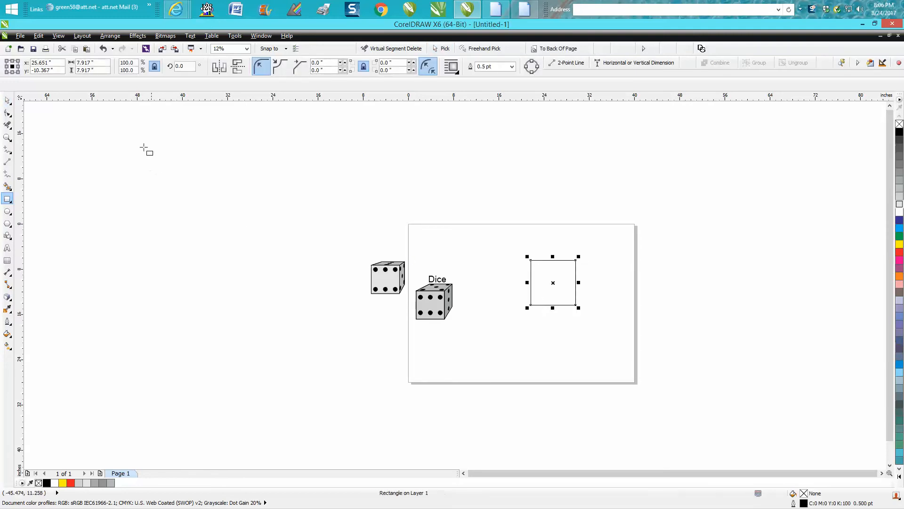
Set the square's width and height to 5 inches and centre it on the page.
double_click(98, 62)
text(5)
drag(97, 71, 74, 74)
text(5)
key(Return)
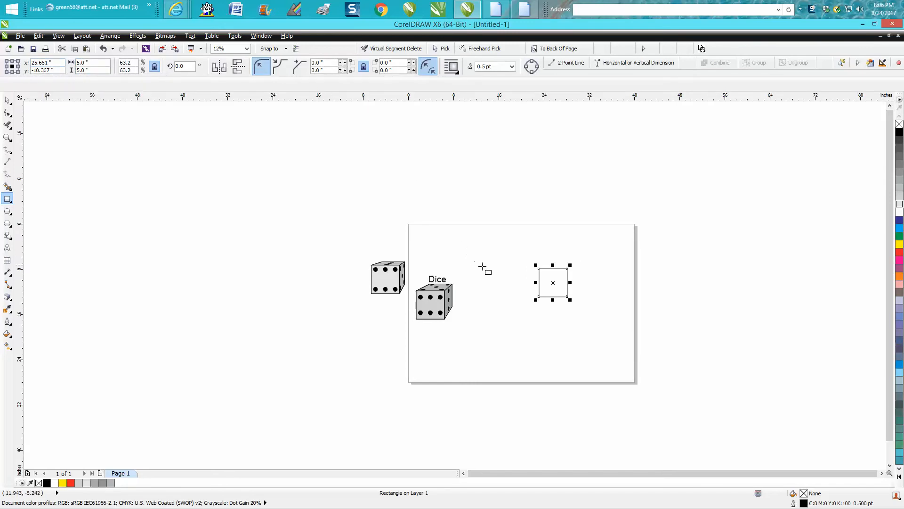
key(p)
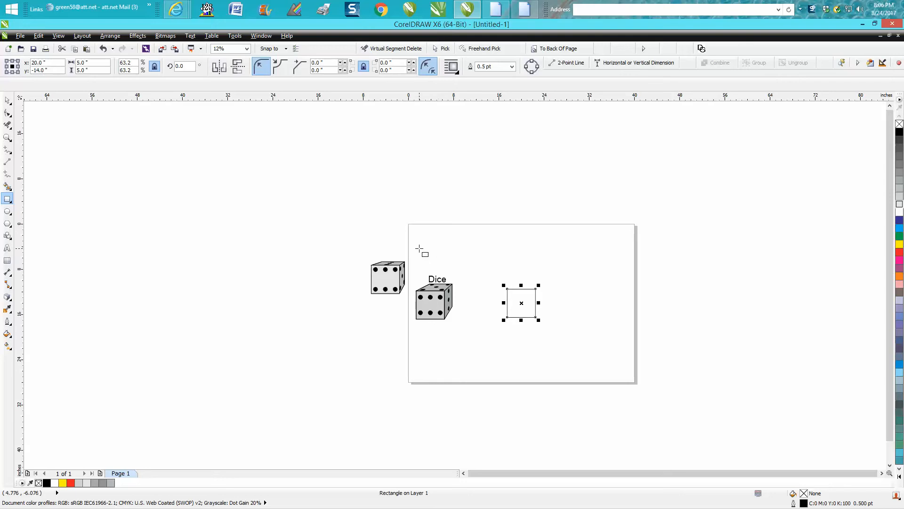
Place a vertical guideline through the centre of the square.
click(5, 138)
drag(491, 279, 633, 351)
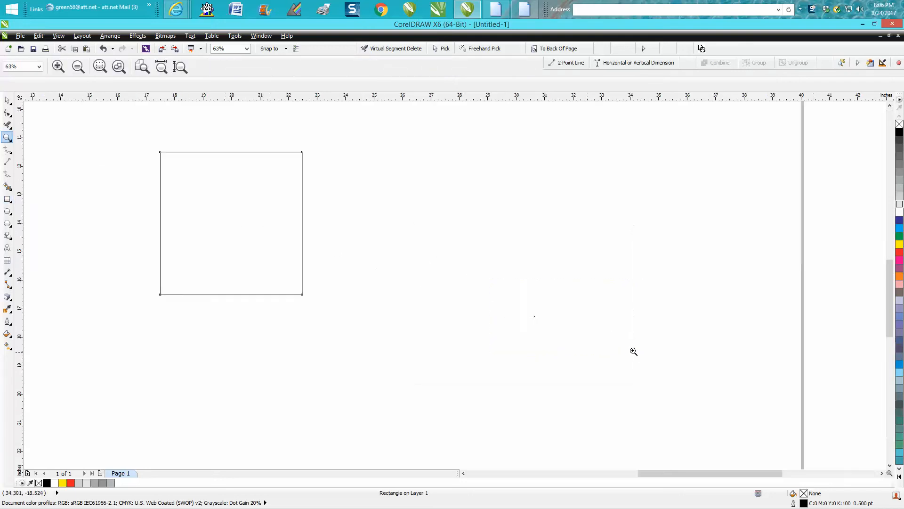
click(7, 100)
drag(24, 163, 133, 170)
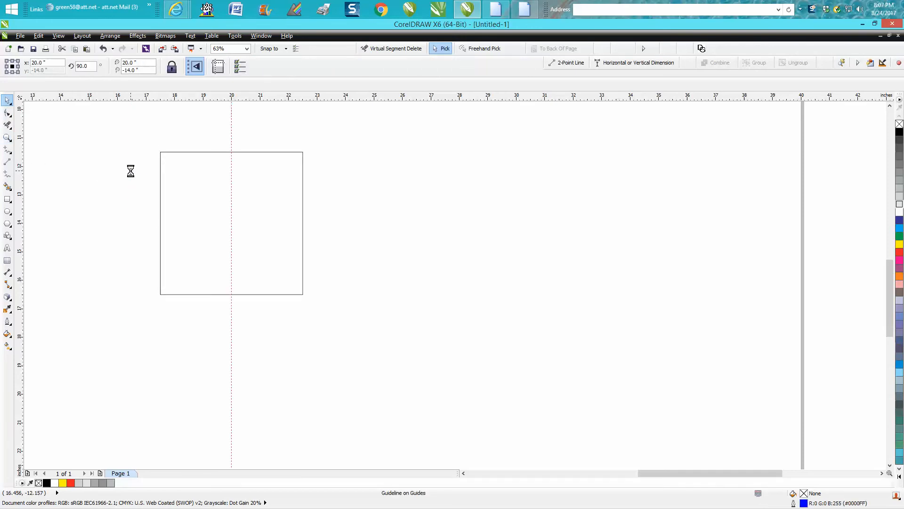
Add a horizontal guideline through the square's centre, move its rotation centre to that point, and set its angle to 45 degrees.
drag(263, 98, 270, 222)
click(270, 222)
drag(455, 222, 231, 223)
double_click(86, 67)
text(45)
key(Return)
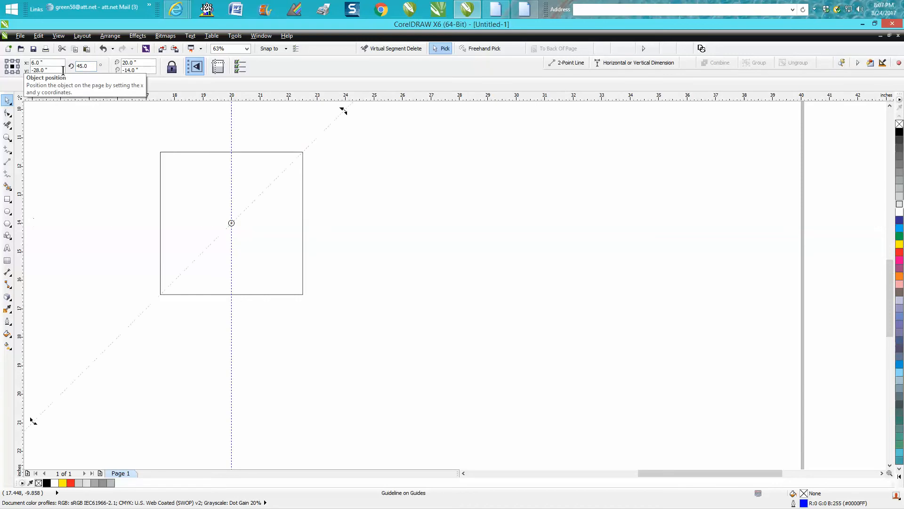
Move the vertical guideline's rotation centre to the square's centre and set its angle to 315 degrees.
click(231, 173)
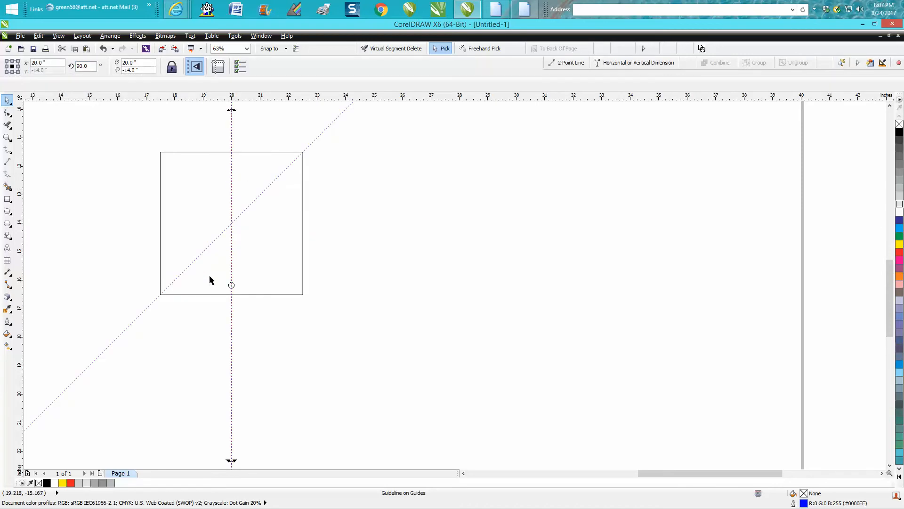
drag(232, 286, 230, 223)
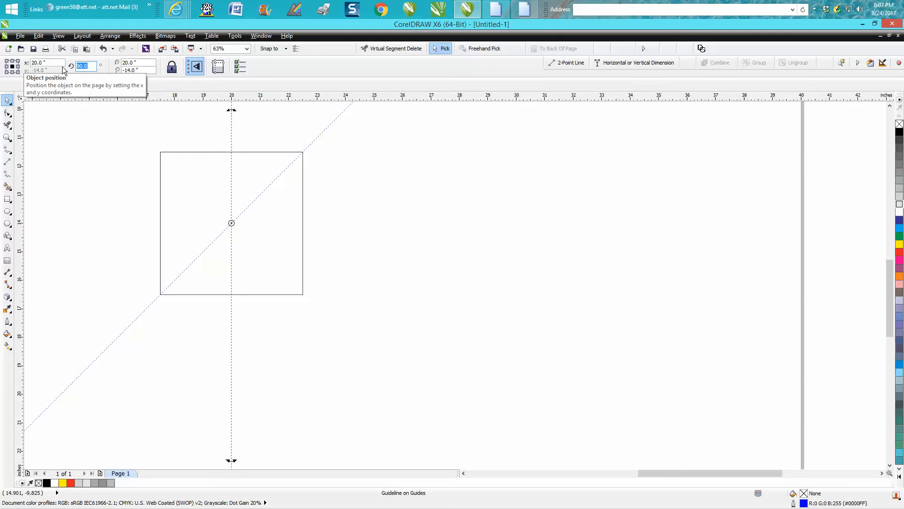
text(315)
key(Return)
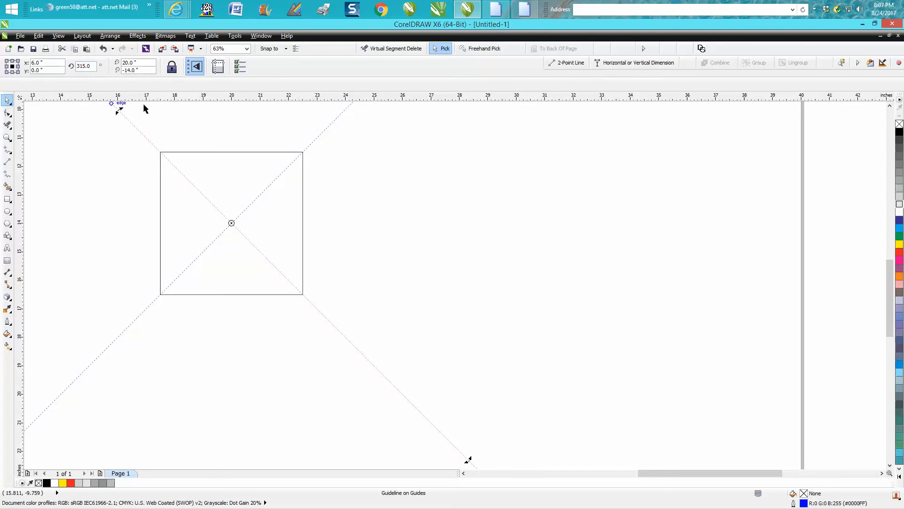
Add vertical and horizontal guidelines through the square's centre and along all four of its edges.
drag(21, 177, 215, 155)
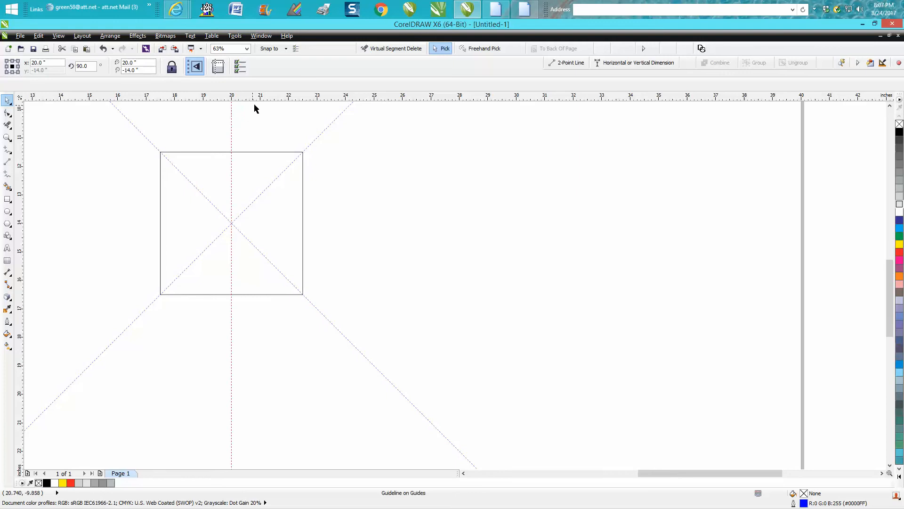
drag(257, 98, 263, 222)
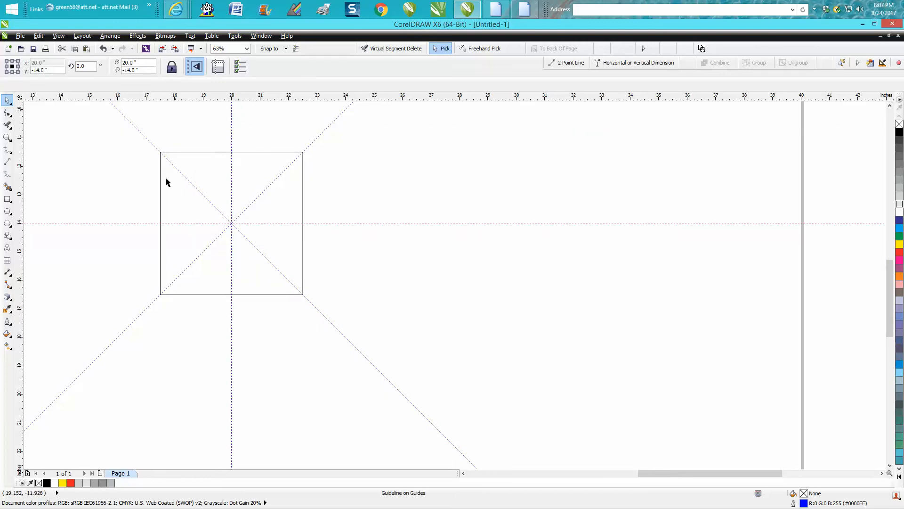
drag(83, 171, 162, 152)
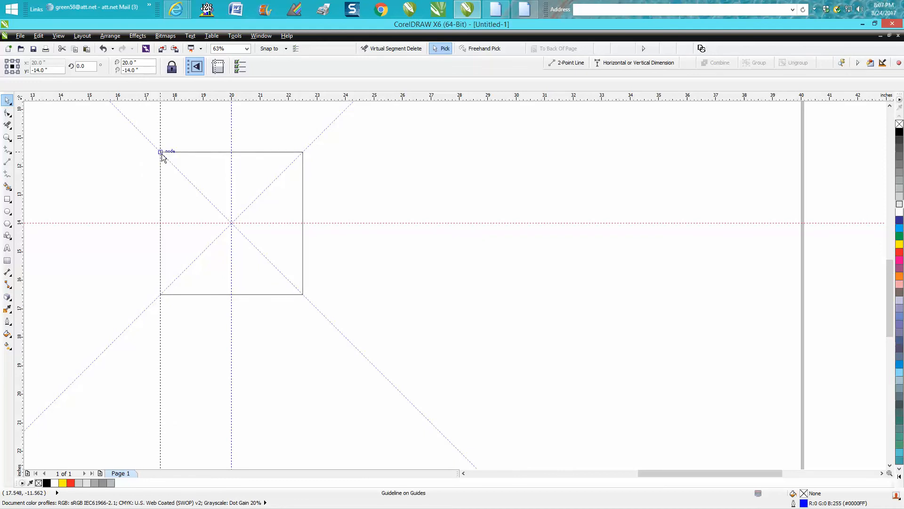
drag(299, 157, 303, 156)
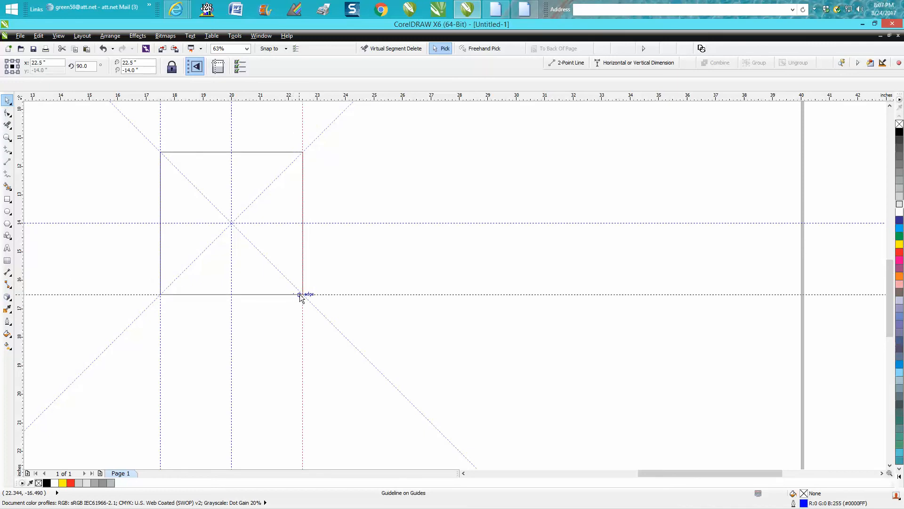
drag(289, 100, 303, 152)
click(334, 158)
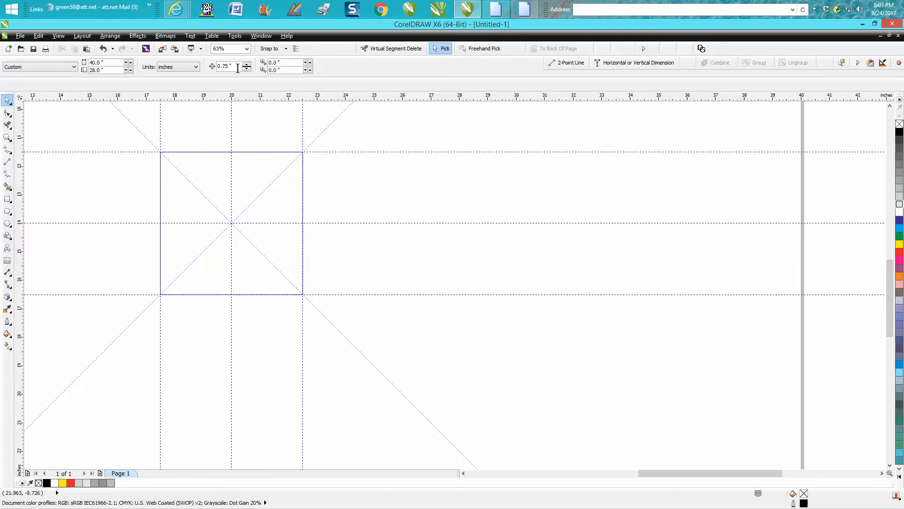
Nudge the guidelines on the square's top and bottom edges 0.75 inch inward.
scroll(305, 135, down, 3)
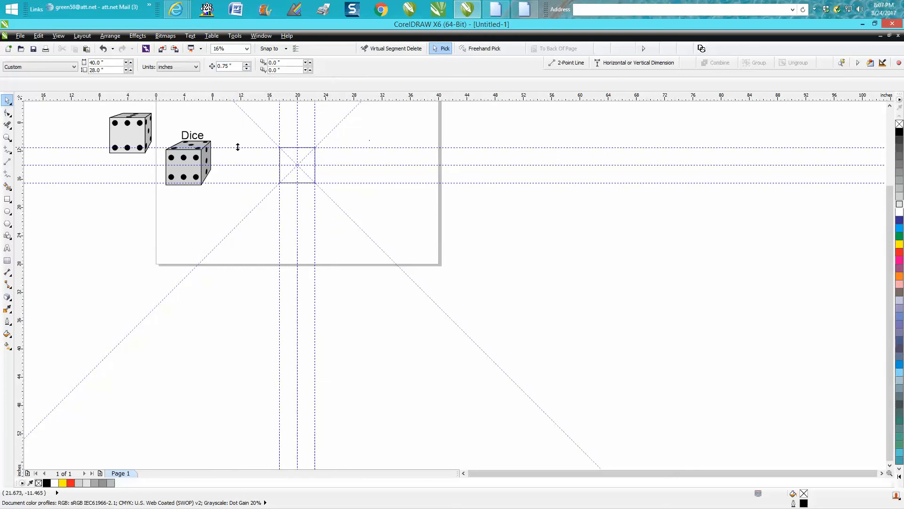
click(7, 137)
drag(253, 130, 347, 208)
click(8, 101)
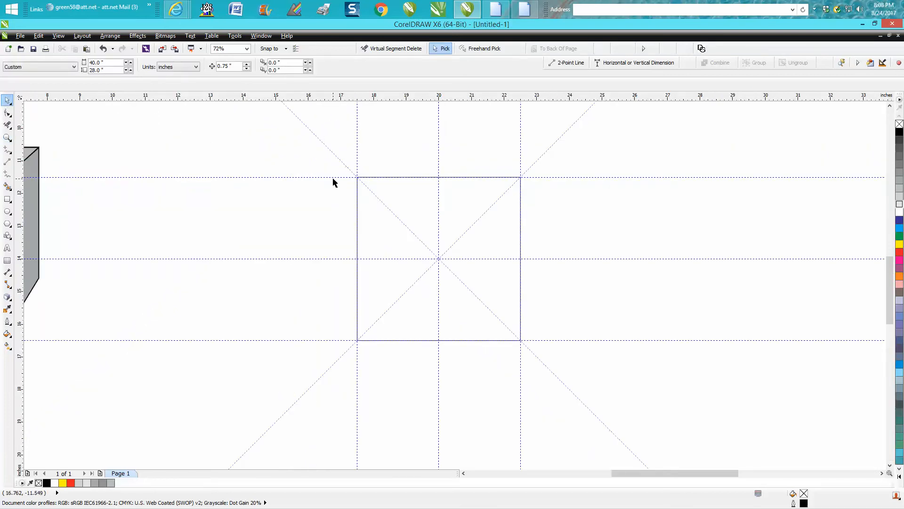
click(333, 177)
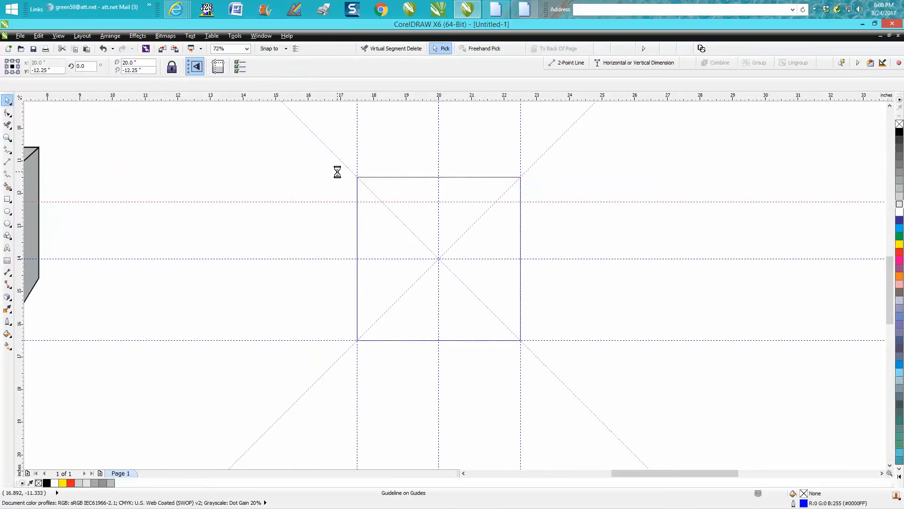
click(340, 340)
key(Up)
key(Up)
key(Up)
Nudge the guidelines on the square's left and right edges 0.75 inch inward.
click(357, 362)
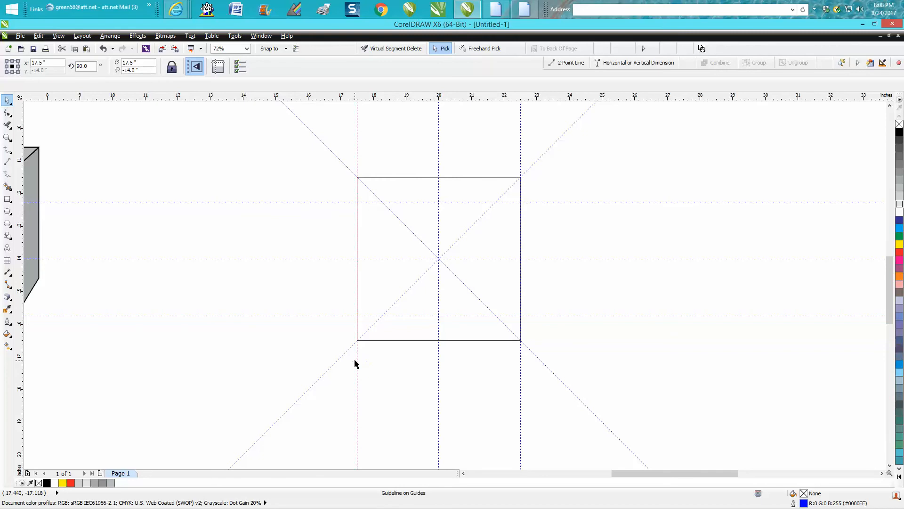
click(357, 361)
key(Right)
key(Right)
key(Right)
click(520, 355)
key(Left)
key(Left)
key(Left)
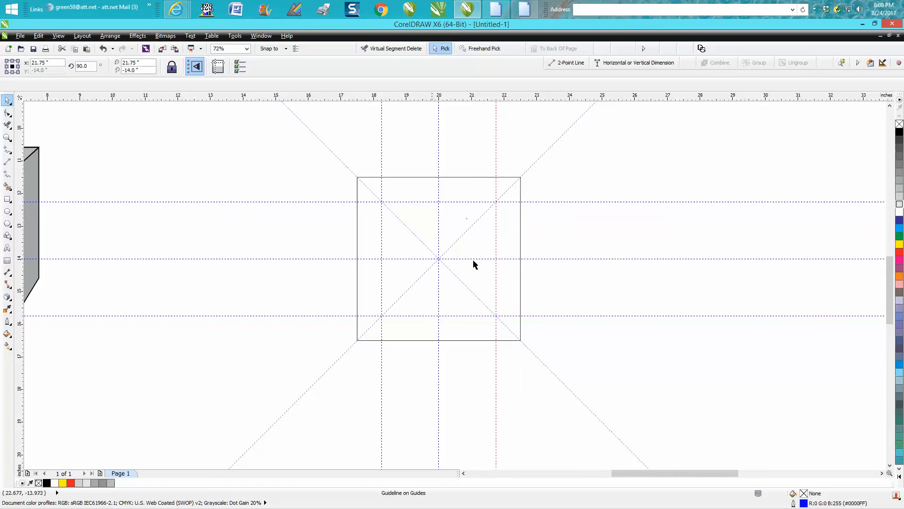
Copy a 0.75-inch black dot from the front face of the Dice drawing to the centre of the square.
scroll(172, 223, down, 2)
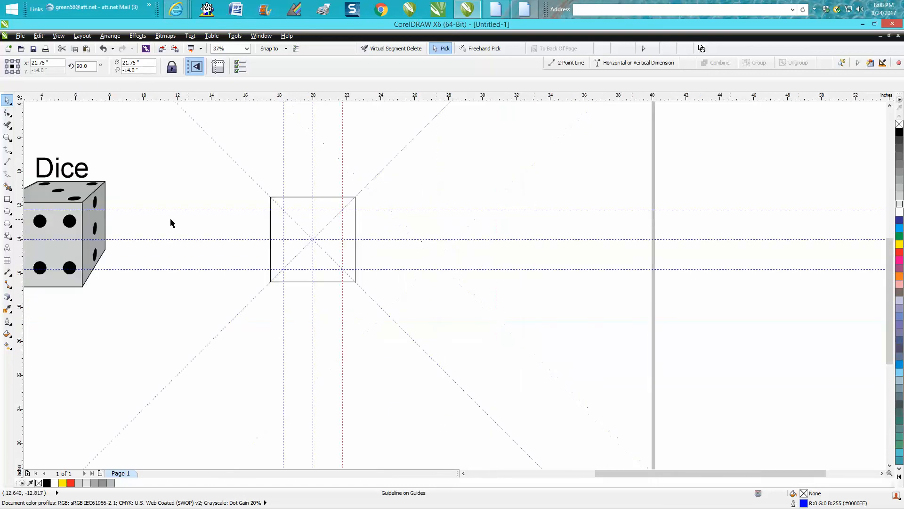
click(74, 221)
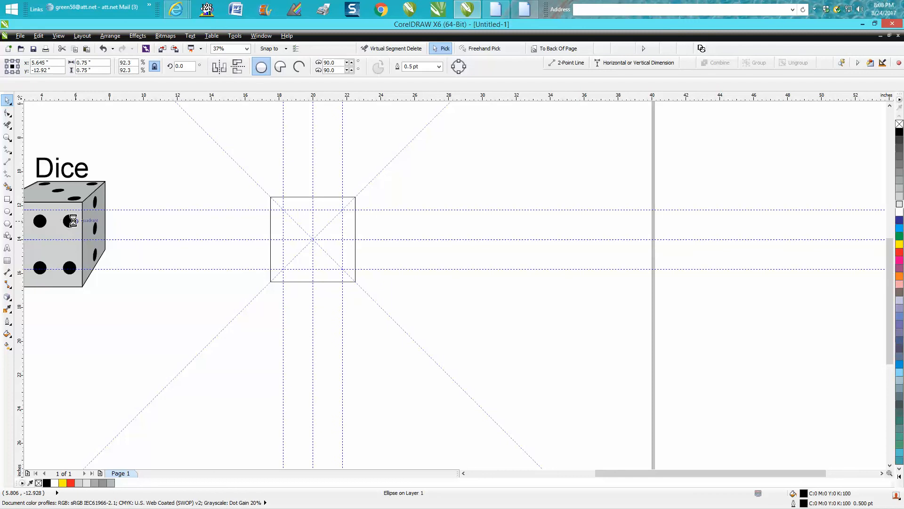
drag(72, 221, 313, 239)
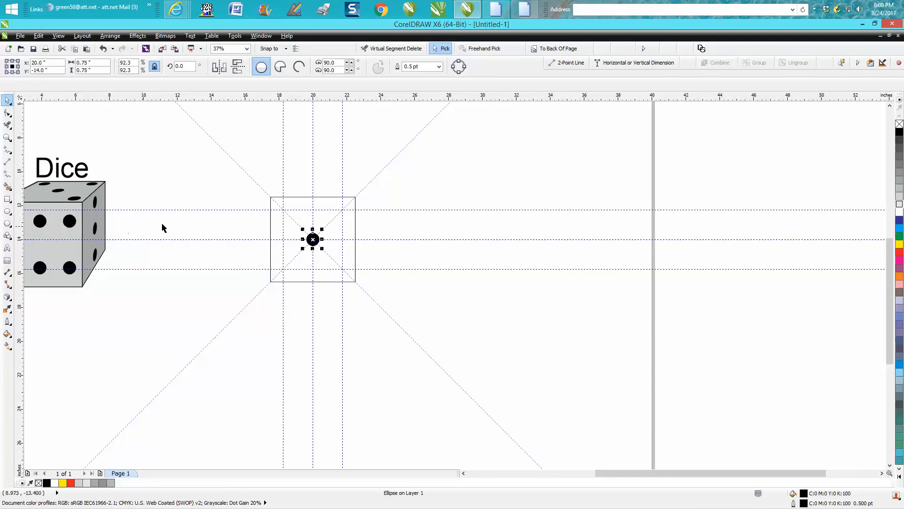
Send the 5-inch square to the back of the page.
click(300, 197)
click(112, 36)
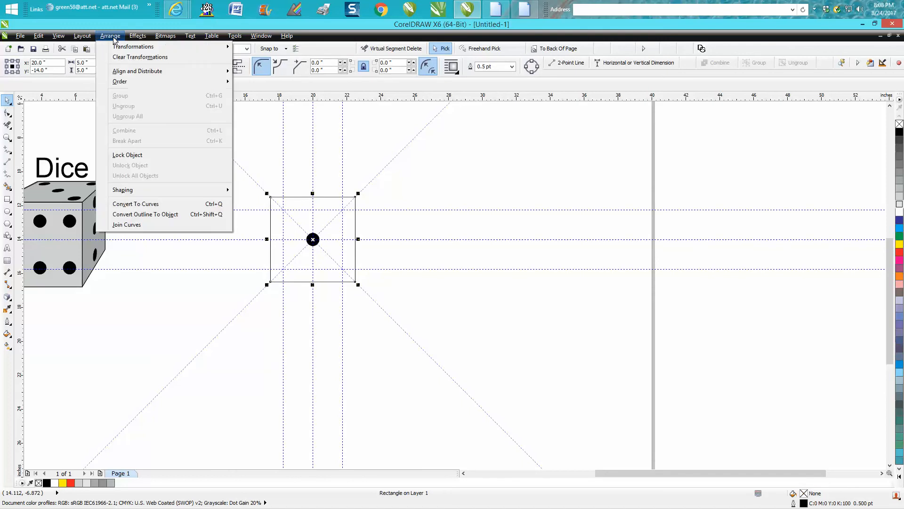
mouse_move(132, 82)
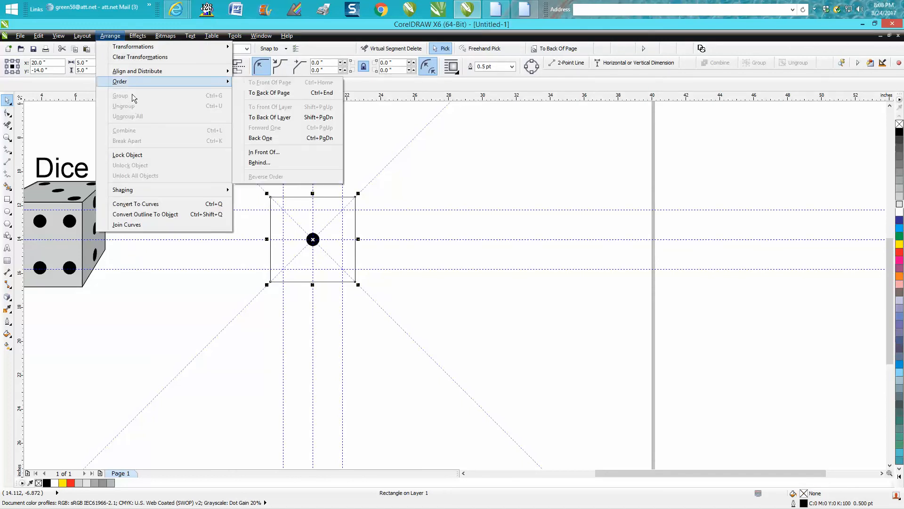
click(271, 92)
Copy the centre dot onto the upper-left and upper-right guideline intersections inside the square.
click(7, 137)
drag(247, 191, 466, 331)
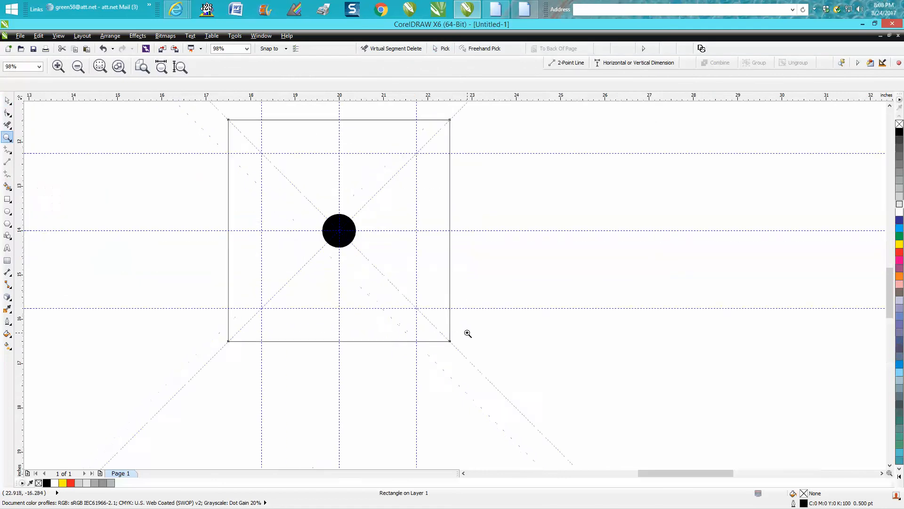
click(7, 100)
key(Escape)
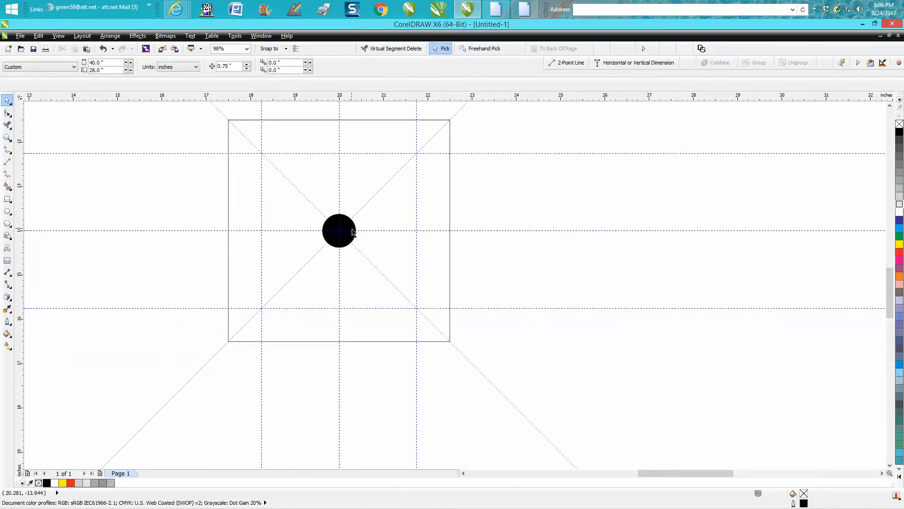
click(354, 231)
click(353, 230)
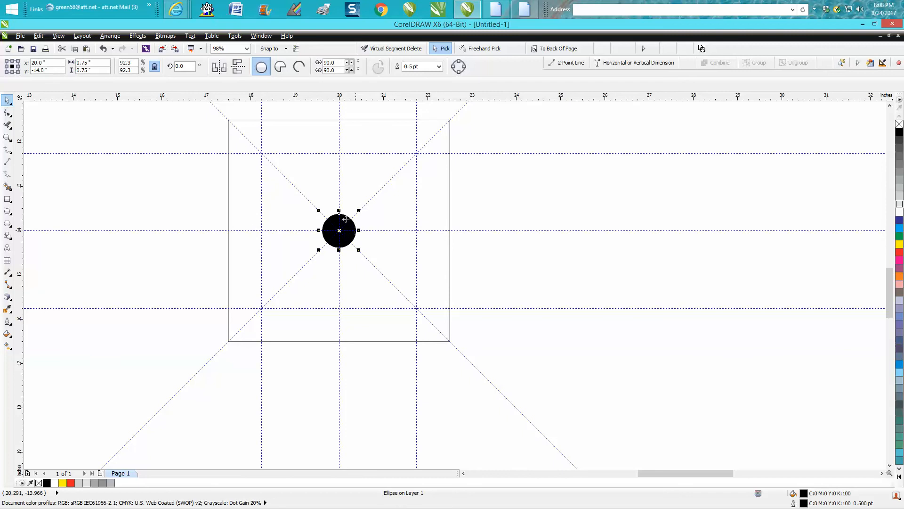
drag(339, 231, 263, 154)
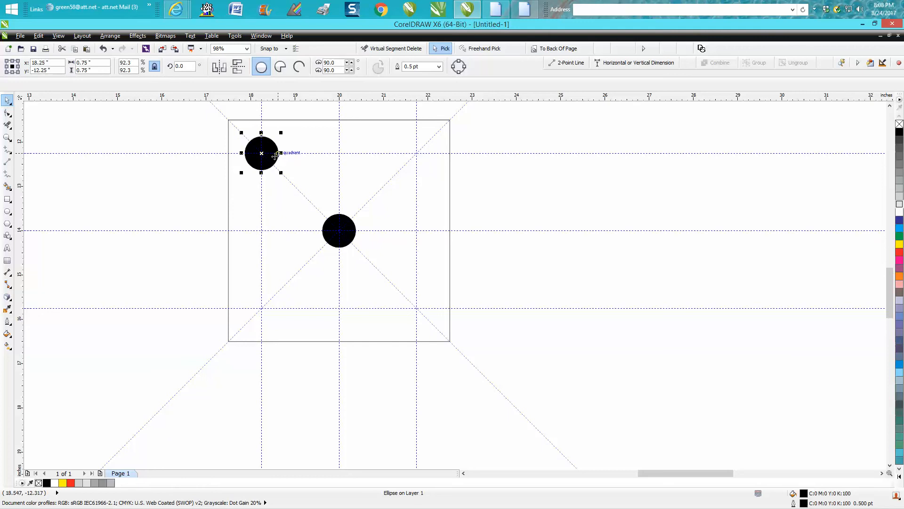
click(352, 239)
drag(339, 234, 417, 152)
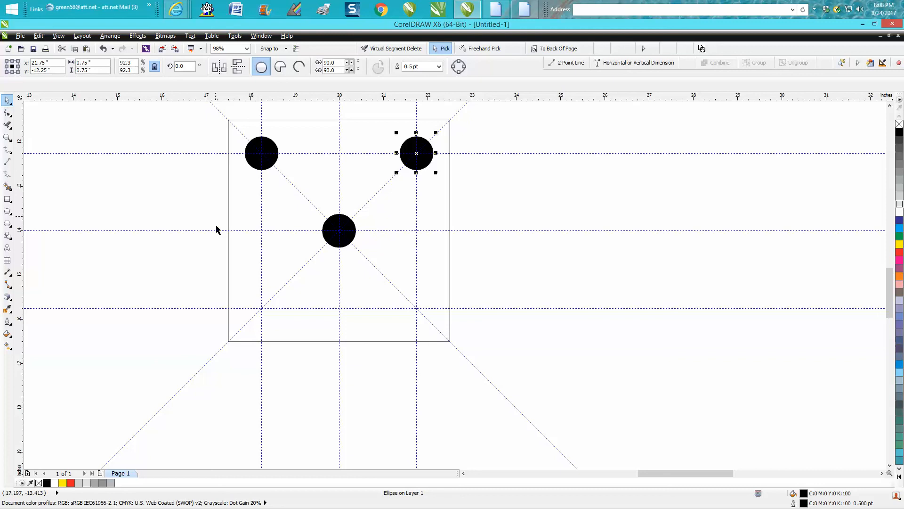
Copy the centre dot onto the lower-left and lower-right guideline intersections inside the square.
click(344, 244)
drag(339, 230, 295, 289)
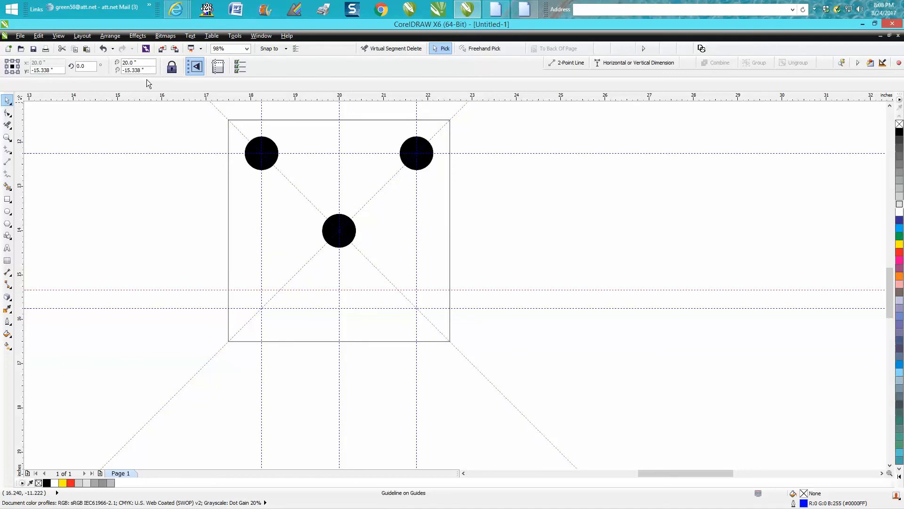
click(340, 229)
drag(340, 229, 260, 306)
click(347, 236)
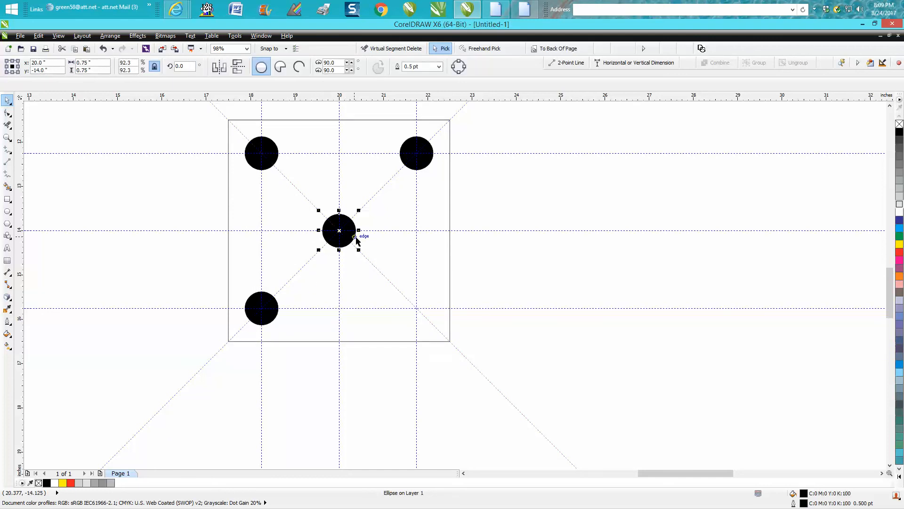
drag(339, 230, 423, 315)
Copy the centre dot onto the top-middle and bottom-middle guideline intersections inside the square.
click(349, 228)
key(Delete)
drag(340, 230, 339, 153)
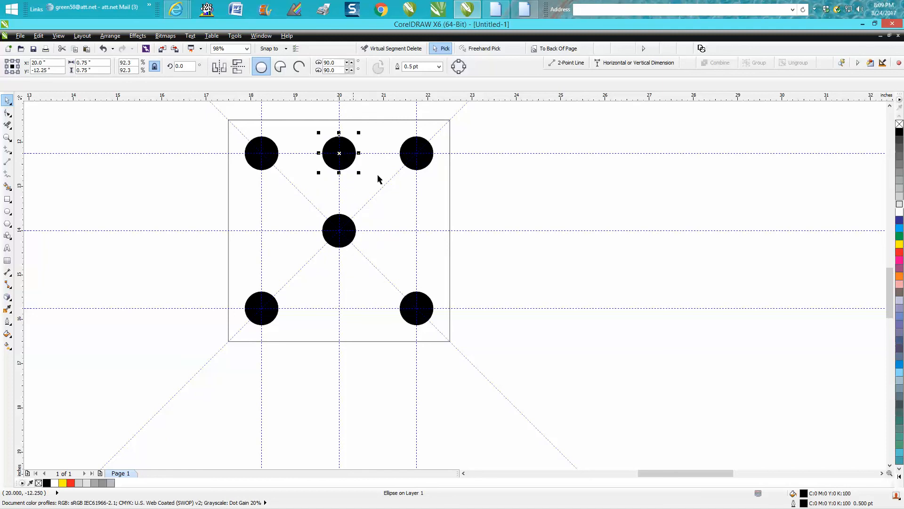
click(354, 228)
drag(339, 230, 337, 309)
Copy the centre dot onto the middle-left and middle-right guideline intersections inside the square.
click(355, 236)
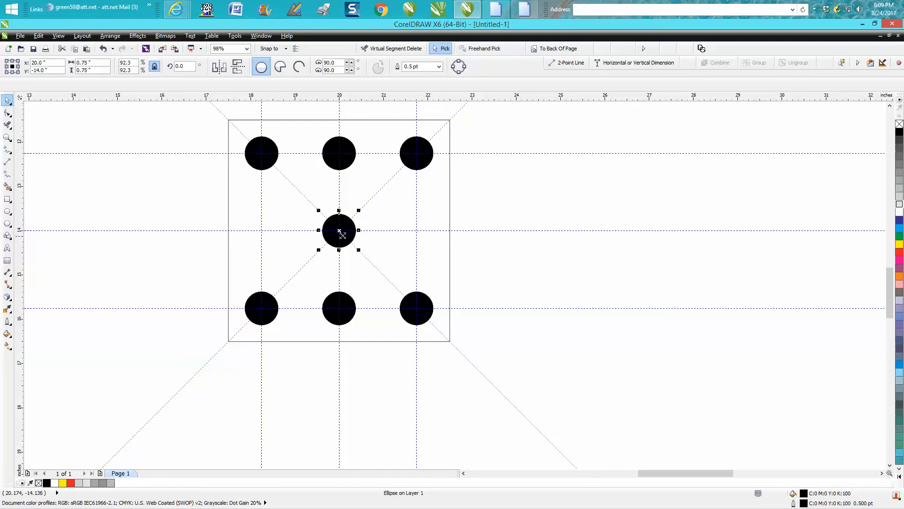
drag(339, 229, 261, 230)
click(355, 228)
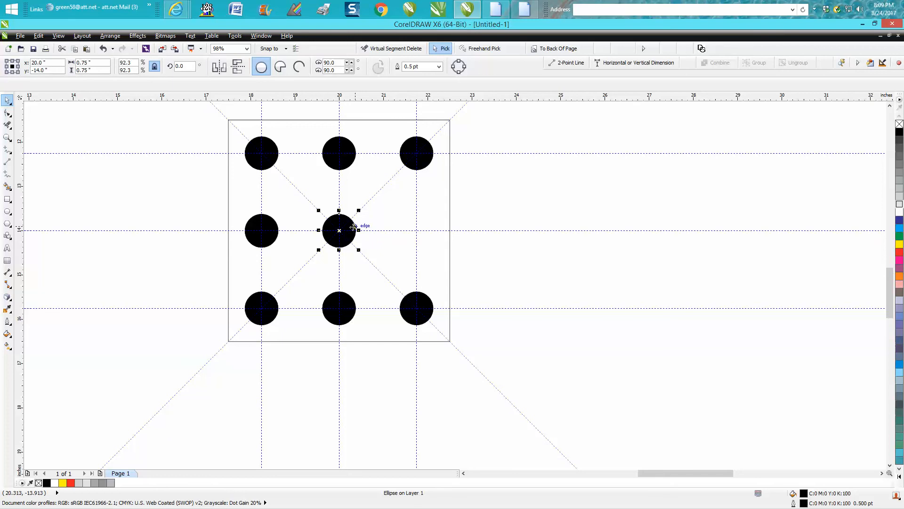
drag(343, 230, 416, 230)
Hide the guidelines in the drawing.
scroll(523, 237, down, 2)
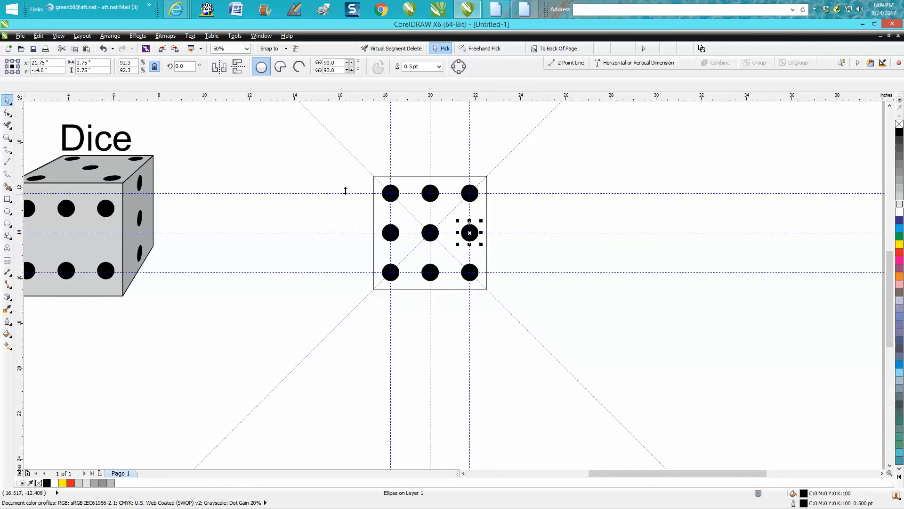
click(57, 36)
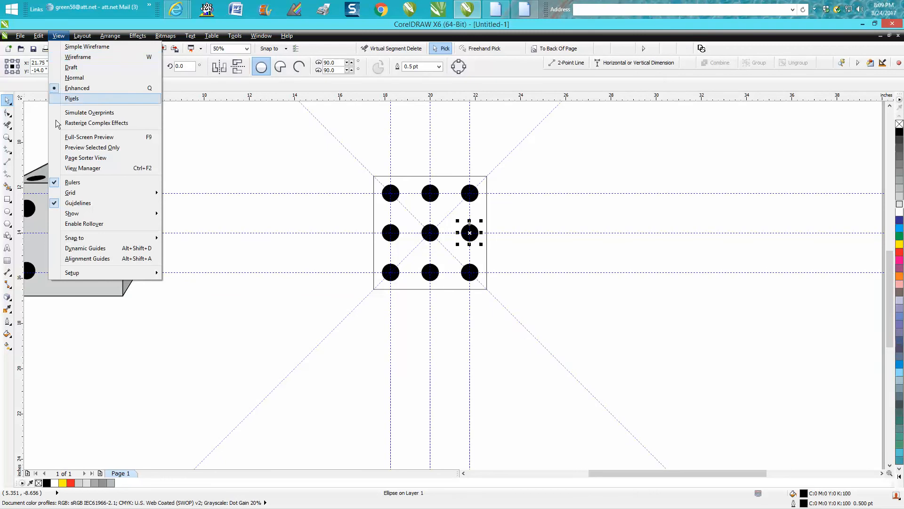
click(56, 203)
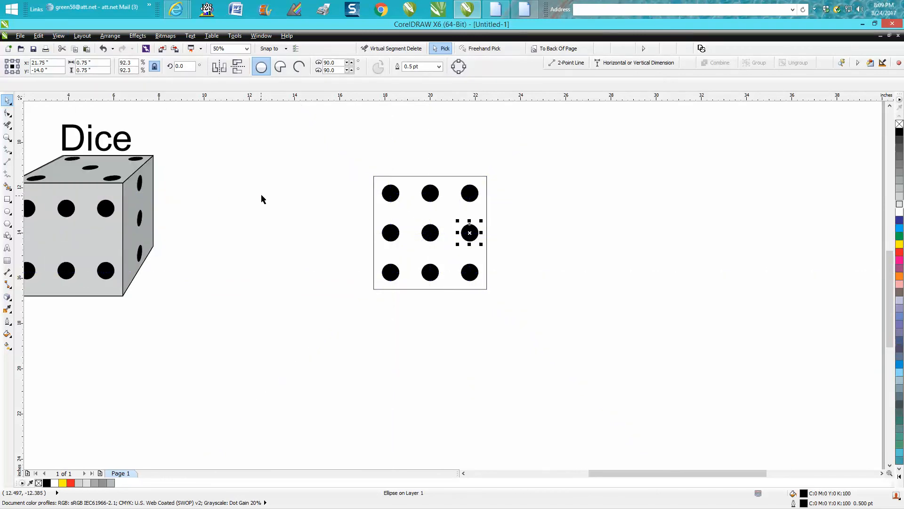
Copy the square with its nine dots about 5.3 inches to the right, and repeat the duplication for a third square.
click(310, 189)
drag(347, 155, 536, 322)
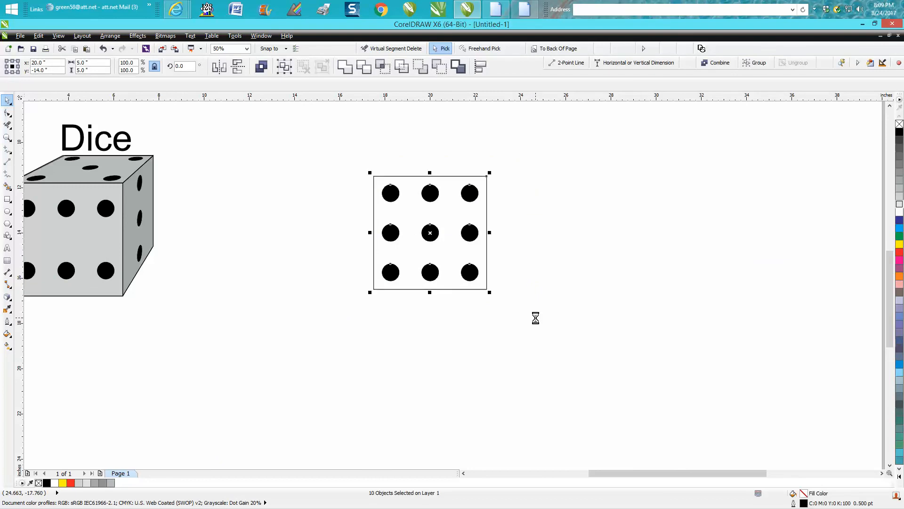
drag(456, 232, 549, 234)
key(ctrl+r)
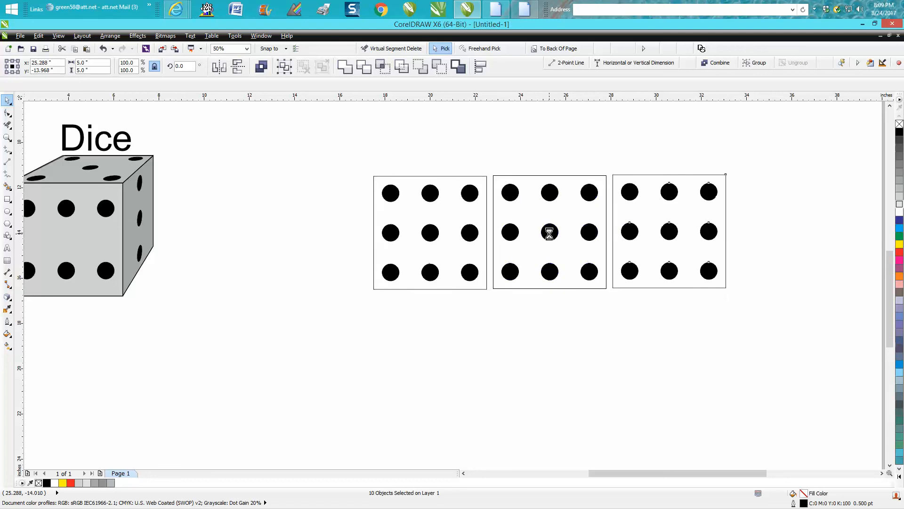
Delete the left and right columns of dots from the middle square, leaving its central column of three.
click(520, 169)
drag(496, 165, 525, 292)
key(Delete)
drag(575, 165, 602, 289)
key(Delete)
Delete the middle-left, top-middle, middle-right and bottom-middle dots from the right square to make a five face.
click(638, 236)
key(Delete)
click(669, 192)
key(Delete)
click(709, 231)
key(Delete)
click(668, 271)
key(Delete)
Undo the accidental move of the left square's outline and delete its middle row of dots to make a six face.
drag(374, 225, 499, 251)
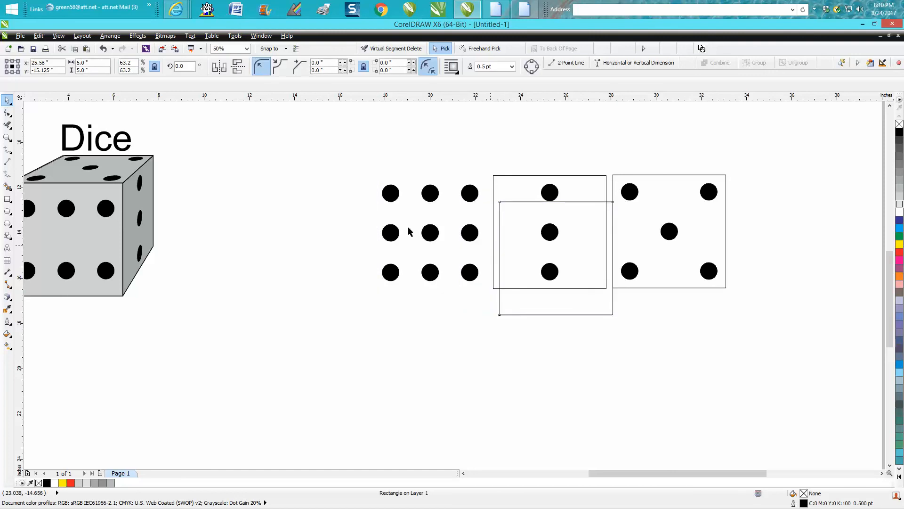
click(102, 48)
drag(381, 235, 488, 257)
key(Delete)
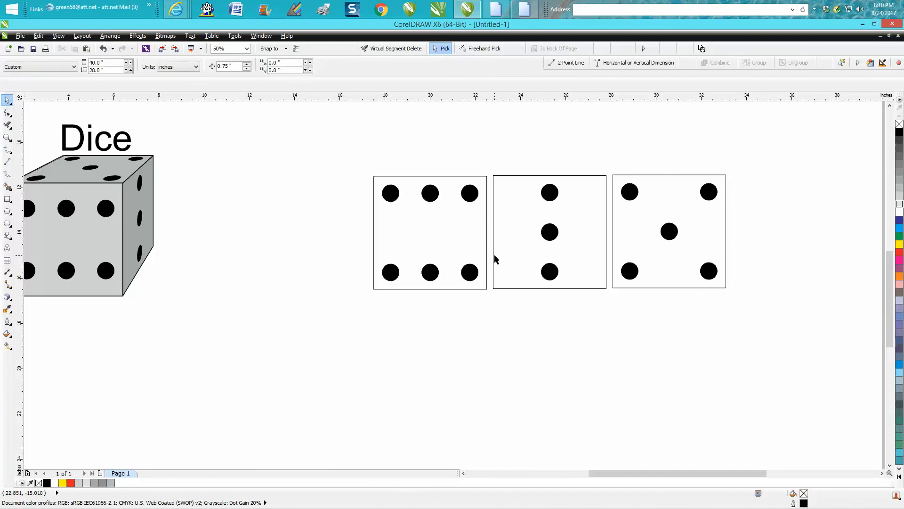
Delete the centre dot from the right square.
click(669, 234)
key(Delete)
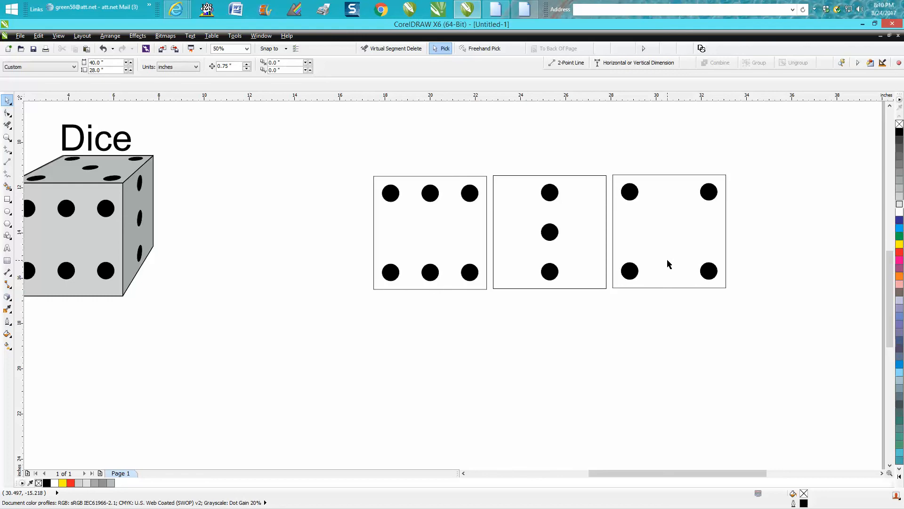